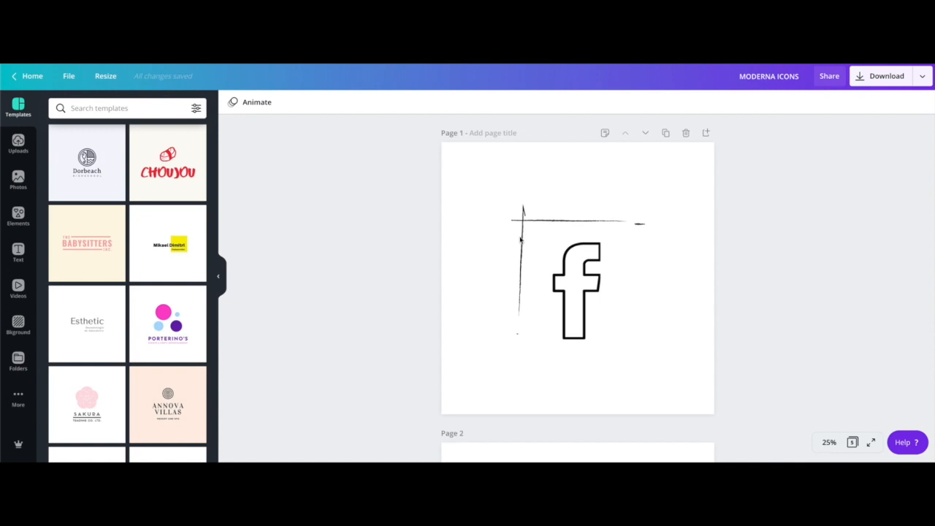
Look over the icon pages and examine the download options, including the list of pages available for export
scroll(526, 232, down, 1)
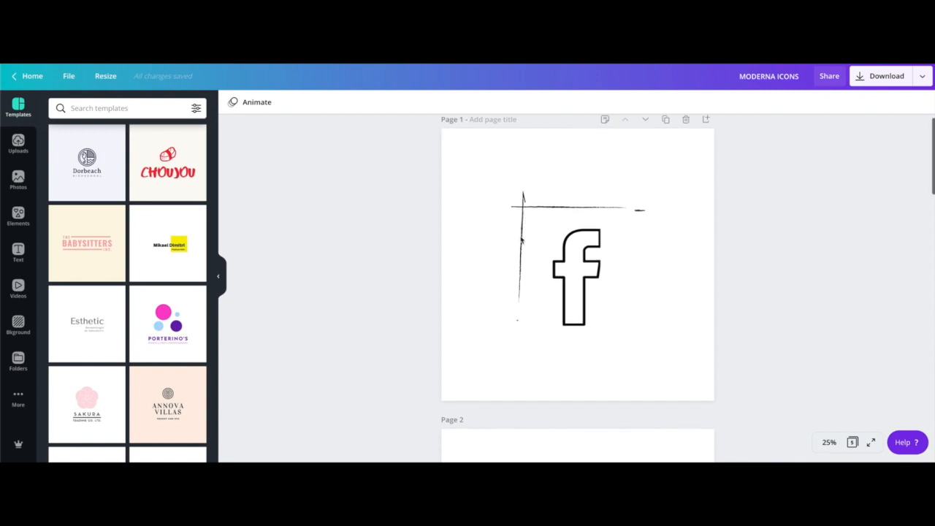
click(521, 234)
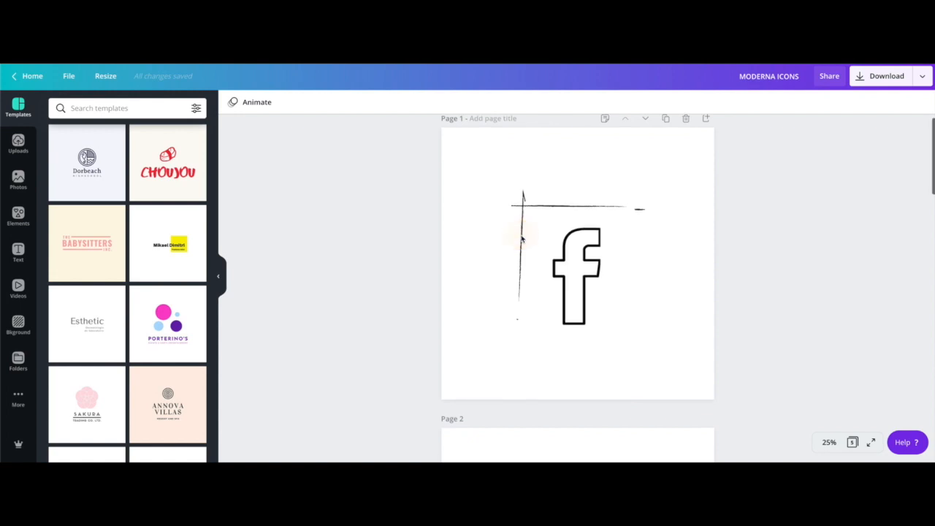
click(475, 255)
click(581, 254)
scroll(581, 254, down, 5)
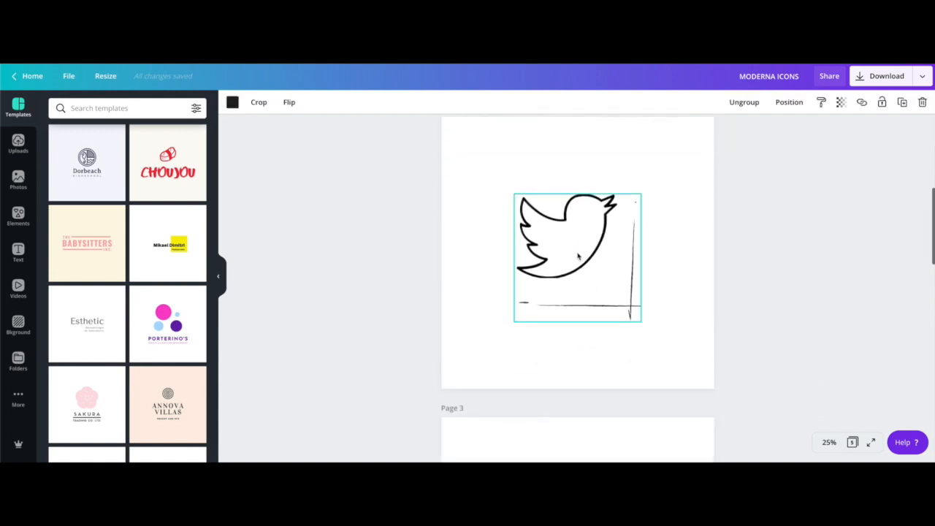
scroll(578, 256, up, 5)
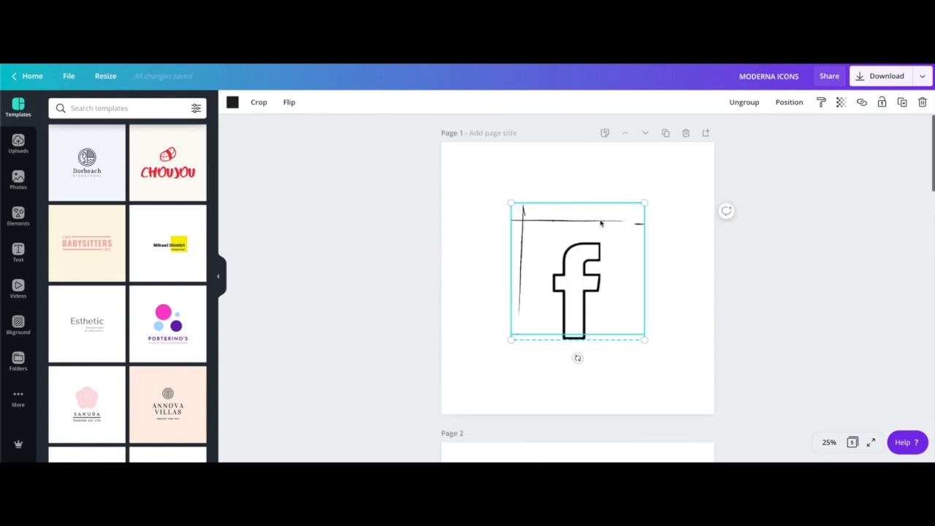
click(886, 76)
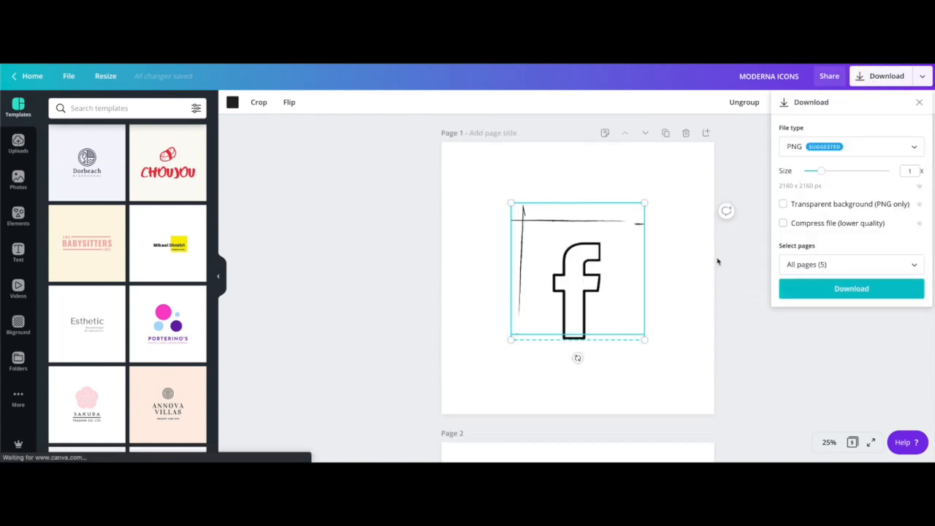
click(843, 267)
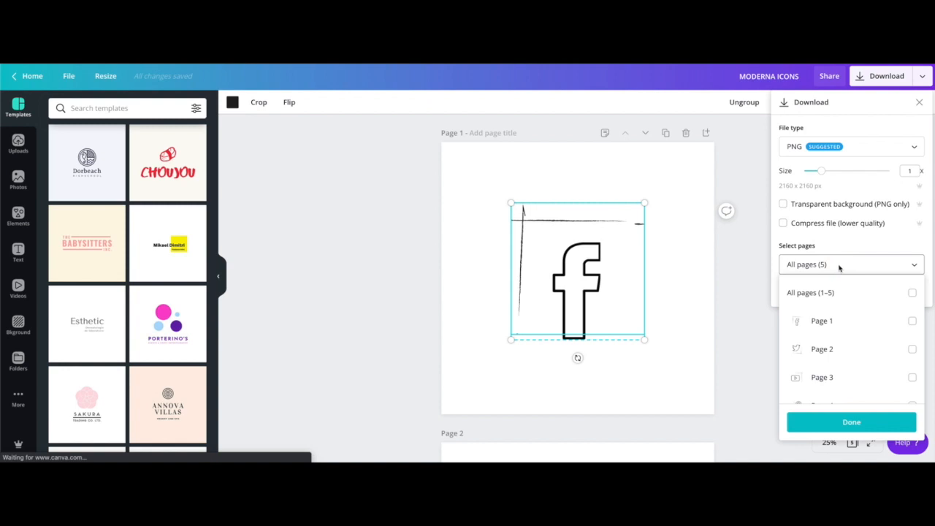
scroll(843, 312, down, 2)
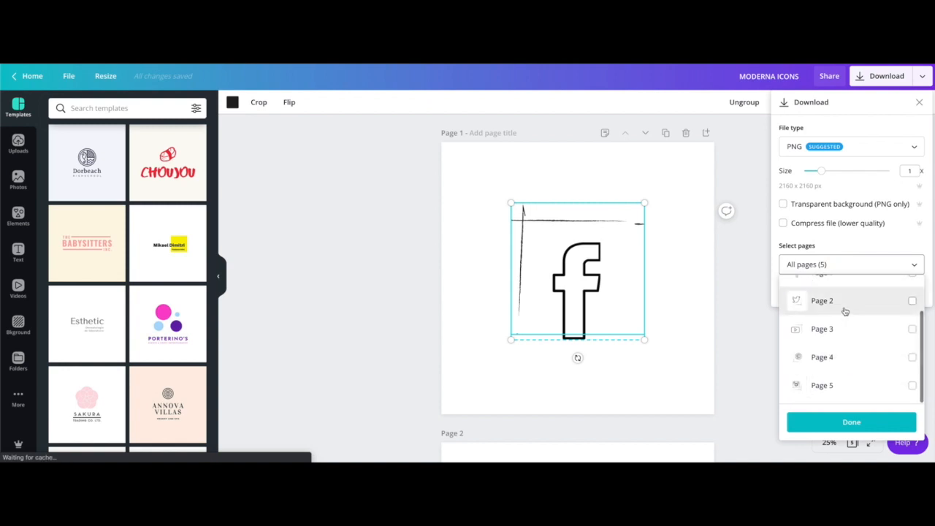
click(845, 424)
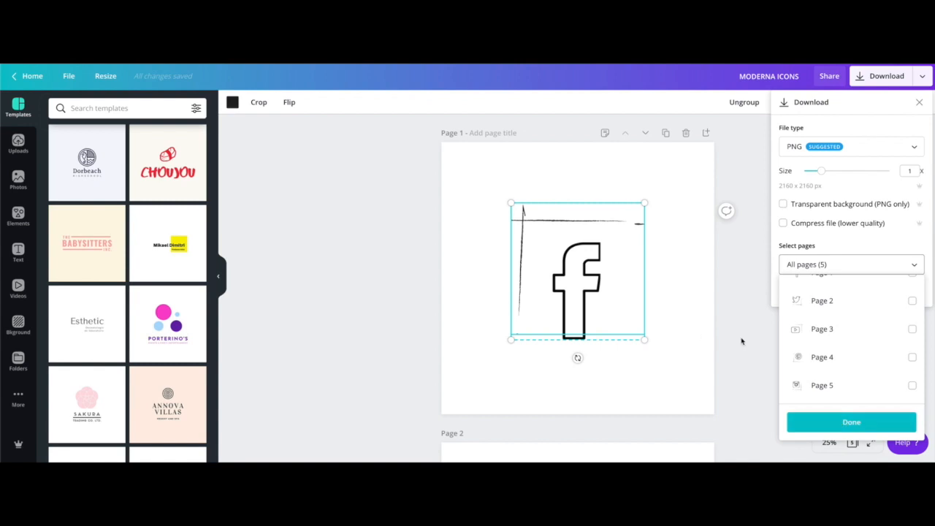
click(480, 279)
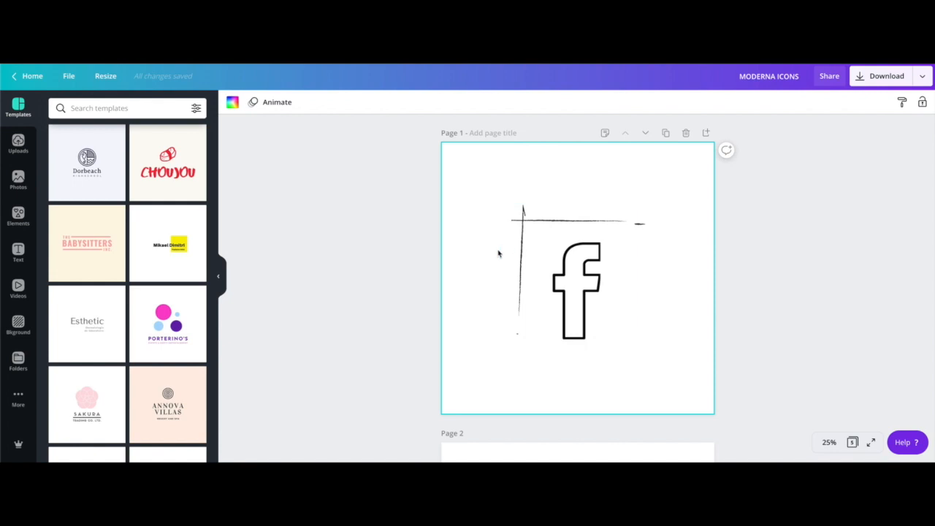
Nudge the grouped Facebook icon on page 1 slightly to the right and ungroup it
click(519, 245)
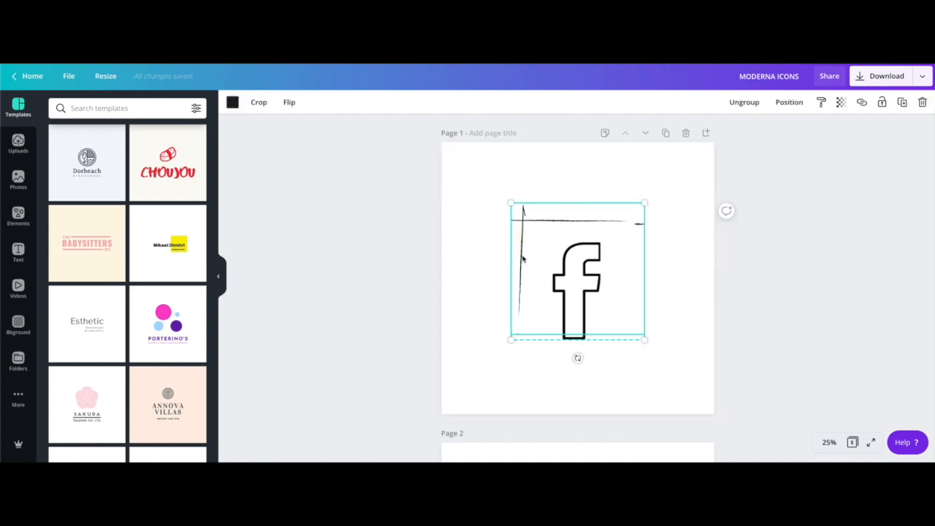
mouse_move(560, 270)
mouse_down()
mouse_move(616, 255)
mouse_move(524, 250)
mouse_move(590, 274)
mouse_move(564, 261)
mouse_move(567, 268)
mouse_up()
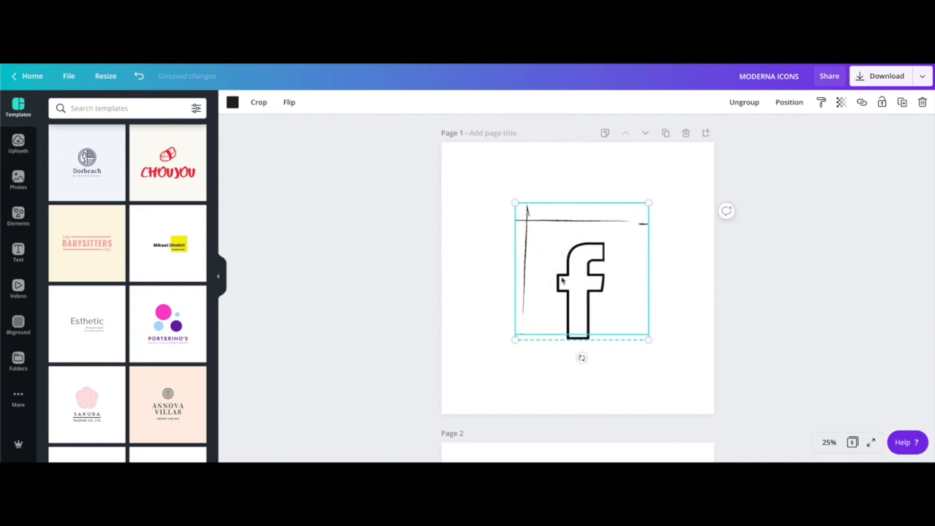
right_click(566, 274)
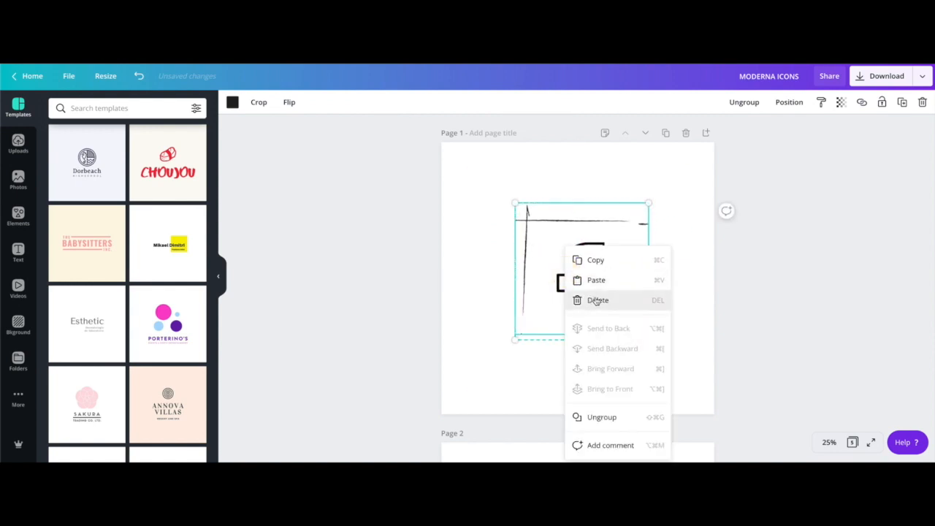
click(612, 417)
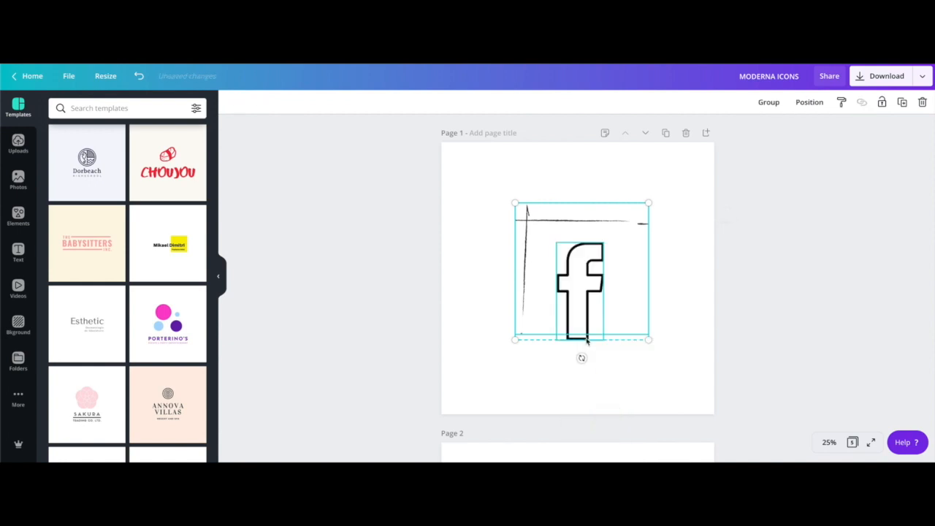
Move the sketched line frame slightly up and to the left, separately from the "f" outline on page 1
click(507, 292)
click(571, 276)
mouse_move(571, 276)
mouse_down()
mouse_move(557, 234)
mouse_move(562, 265)
mouse_up()
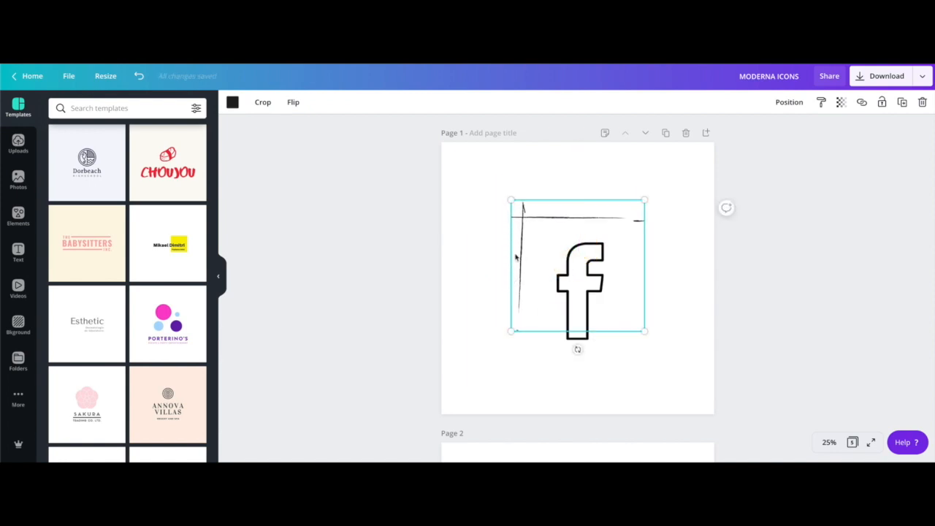
drag(577, 349, 576, 330)
Browse the line elements, then search the elements library for "SQAURE"
click(19, 217)
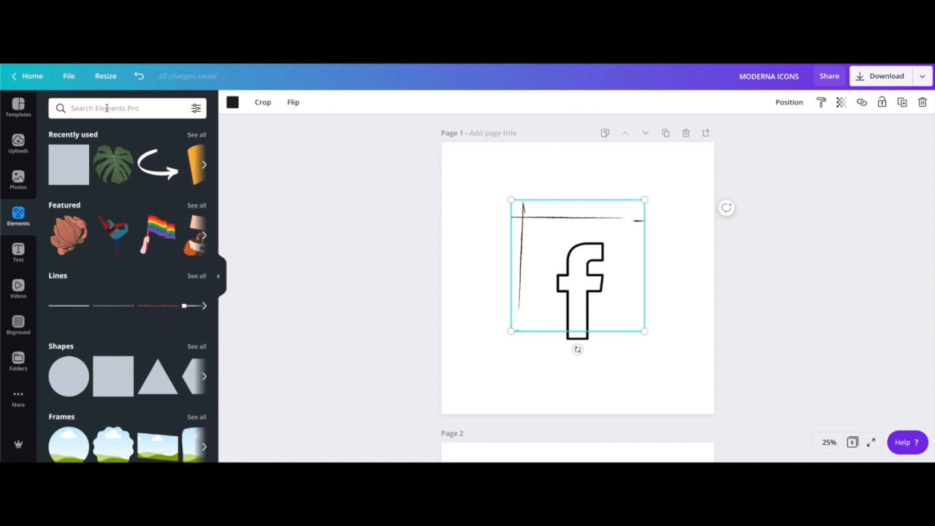
click(197, 276)
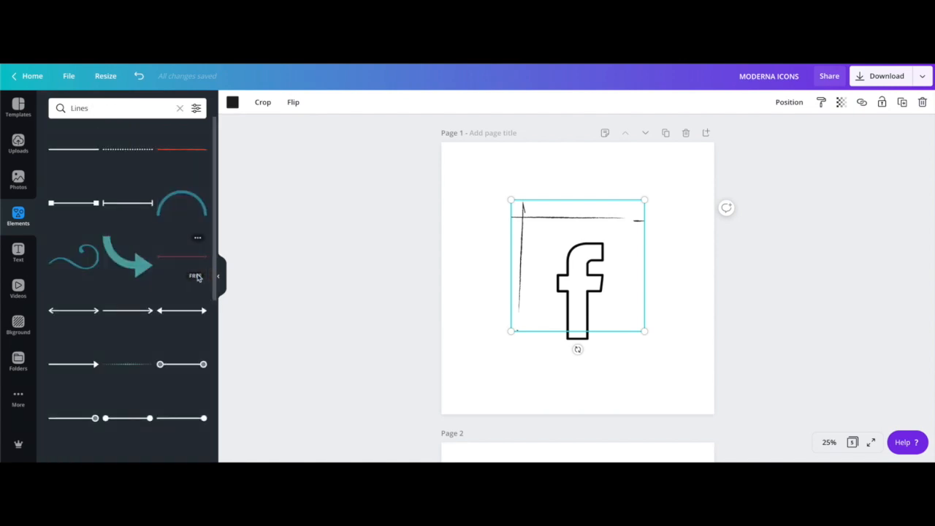
scroll(138, 270, down, 10)
double_click(93, 105)
click(57, 105)
double_click(95, 107)
text(SQAURE)
key(Return)
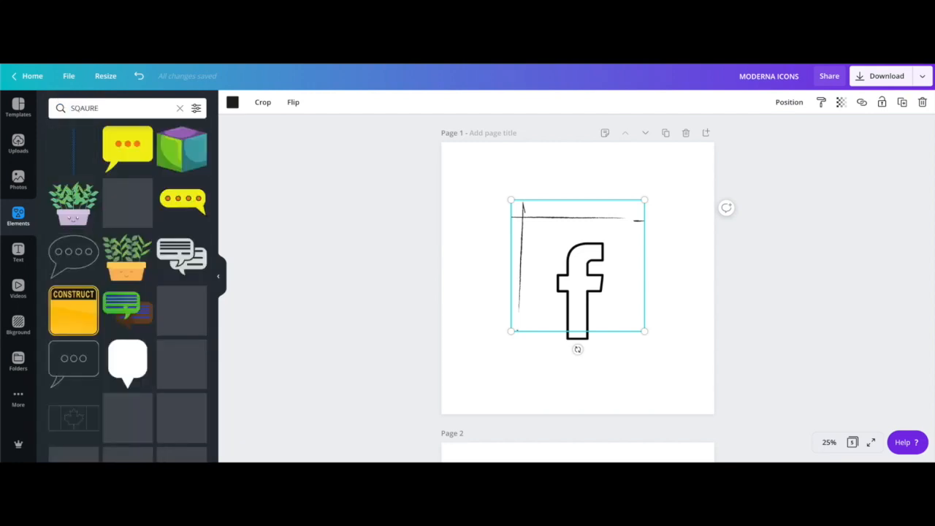
Browse the square search results for a usable shape and look through the other icon pages of the design
scroll(128, 292, down, 1)
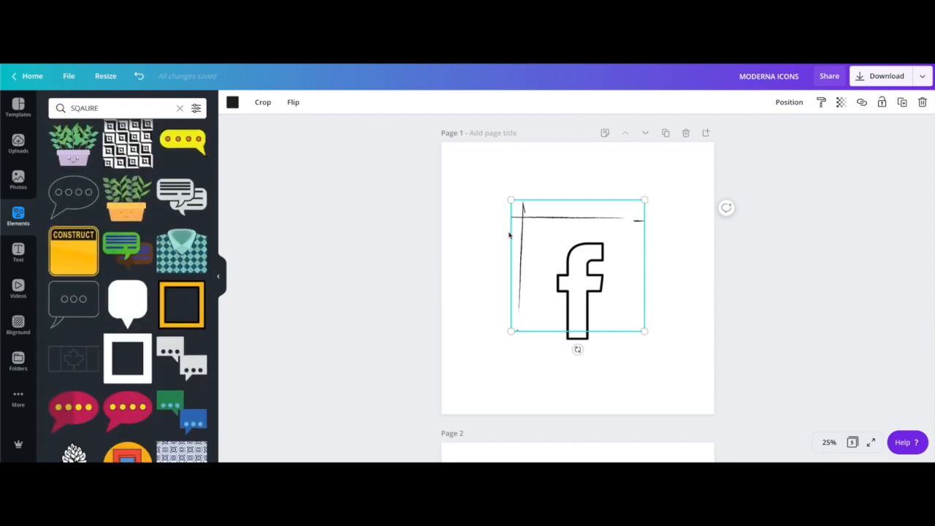
scroll(511, 294, down, 5)
scroll(574, 305, down, 10)
scroll(574, 307, down, 5)
scroll(574, 307, up, 7)
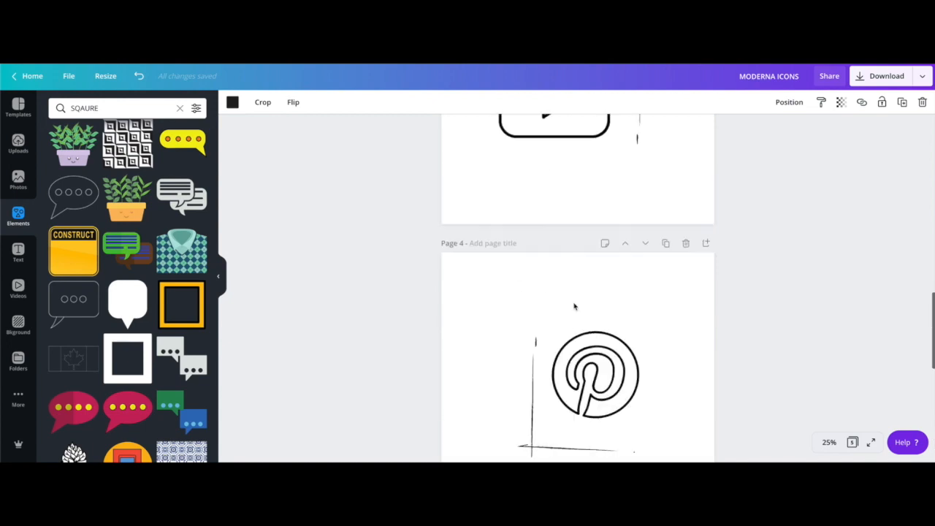
scroll(575, 307, up, 15)
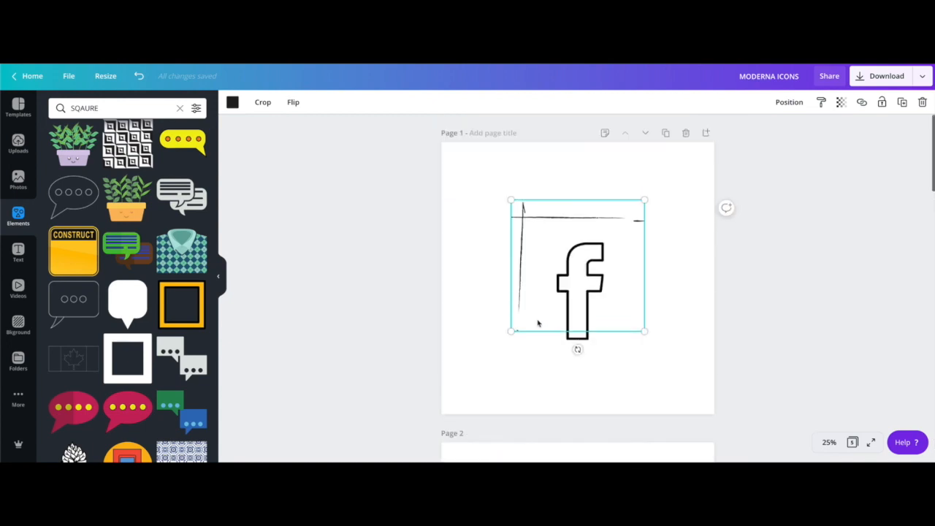
scroll(160, 325, down, 5)
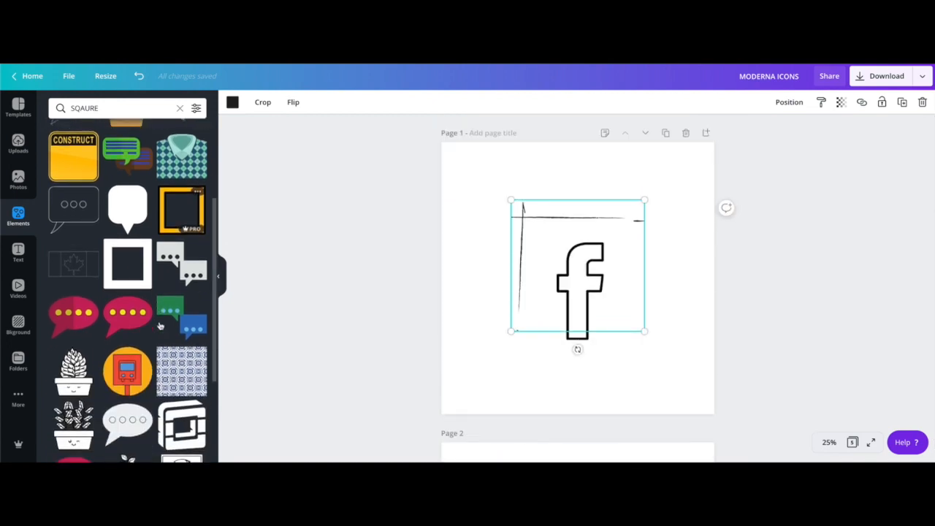
scroll(159, 311, down, 5)
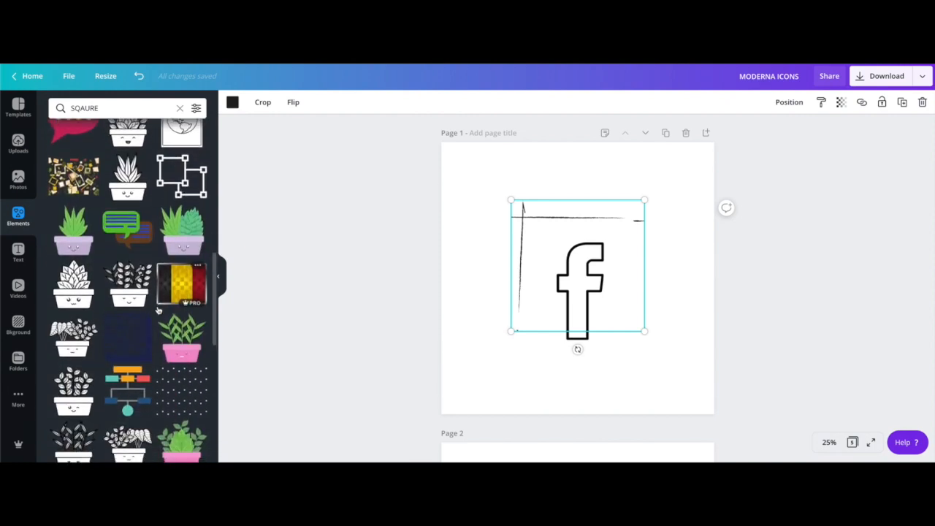
scroll(159, 310, up, 10)
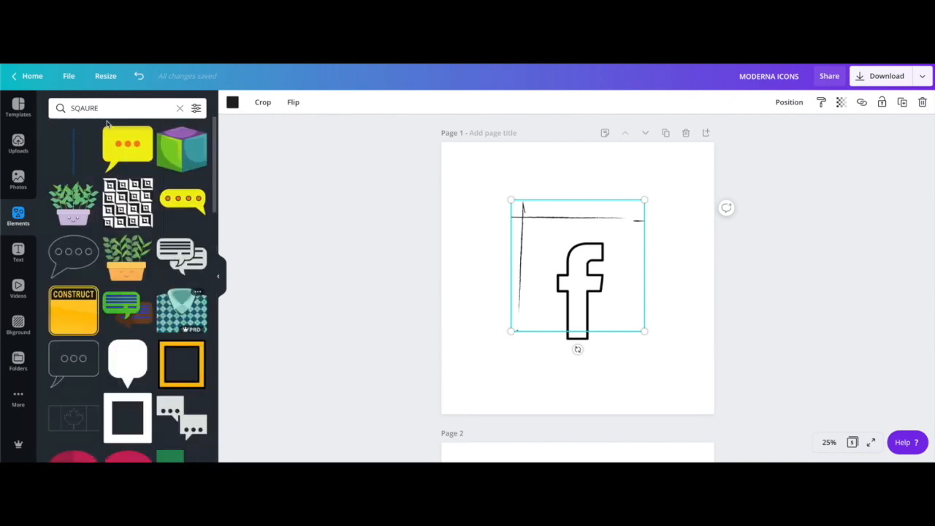
Search the elements library for "CIRCLE" and try the red brushed circle on page 1
drag(114, 107, 69, 107)
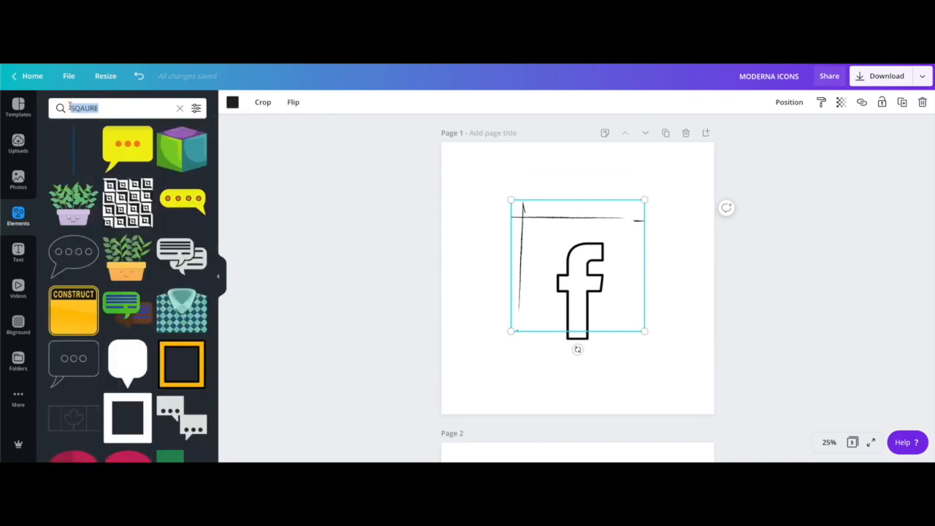
text(CIRCLE)
key(Return)
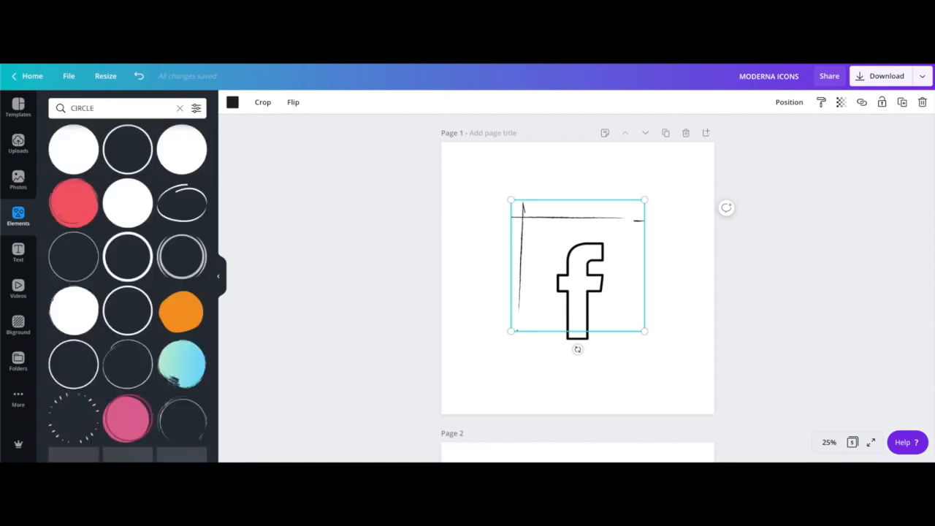
click(72, 211)
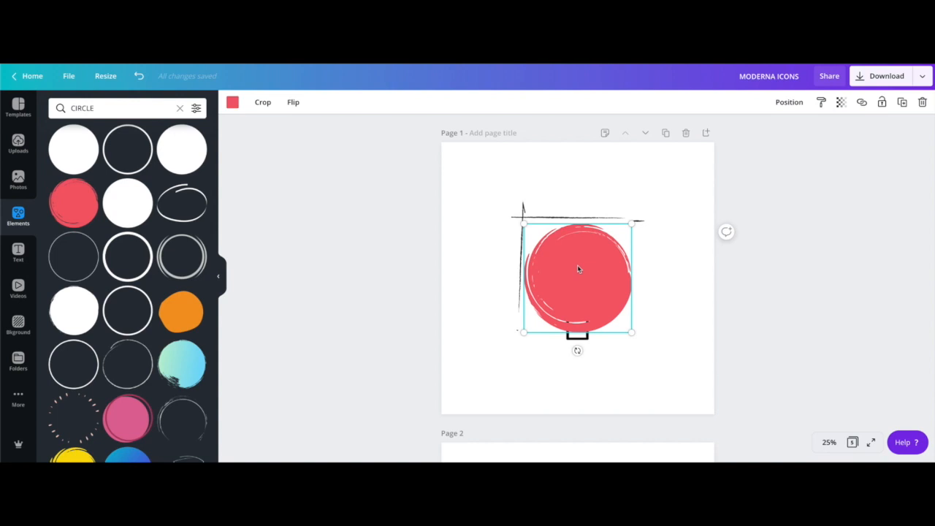
key(Delete)
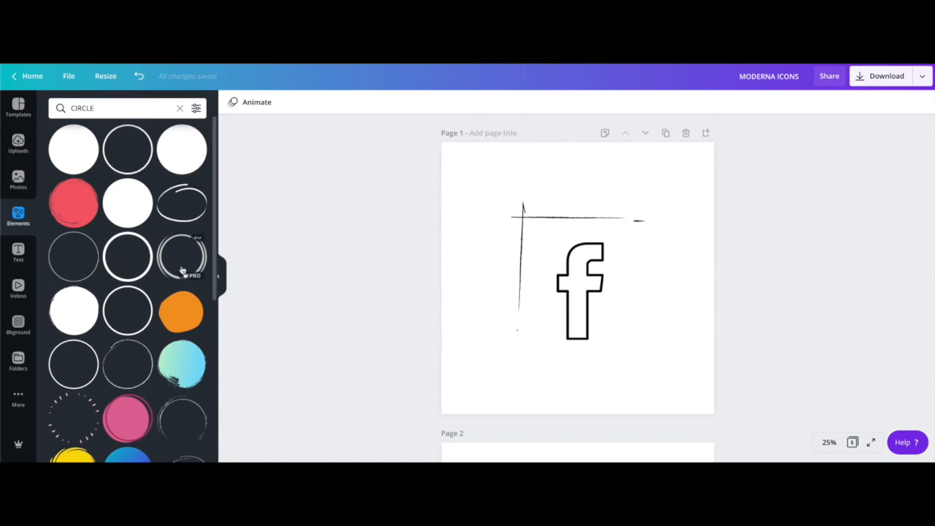
scroll(182, 320, down, 1)
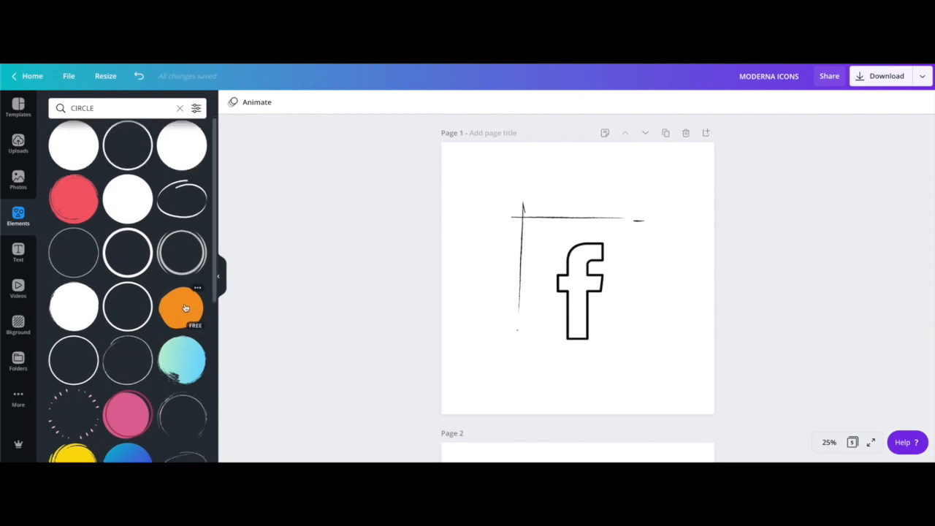
Recolor the sketched line frame around the "f" on page 1 with the FOURTH STREET COLOURS shade #c0b8b5
click(525, 242)
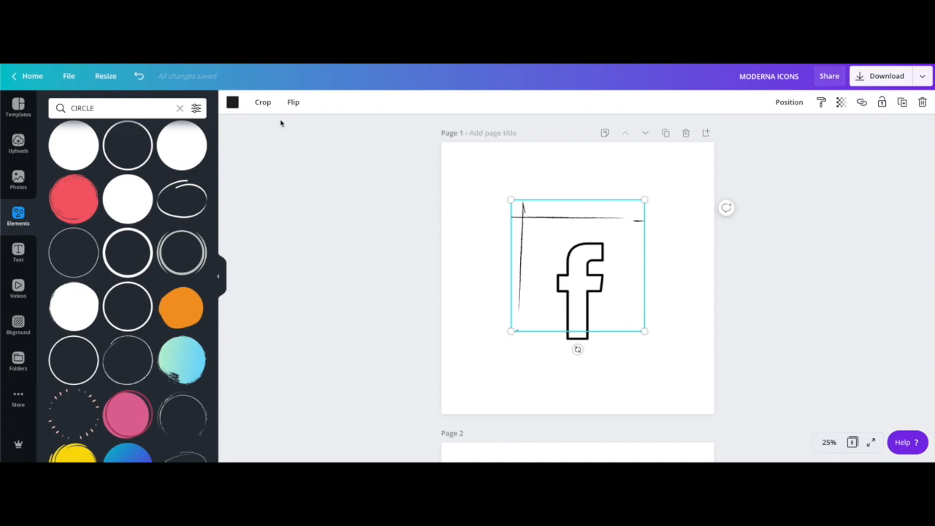
click(232, 103)
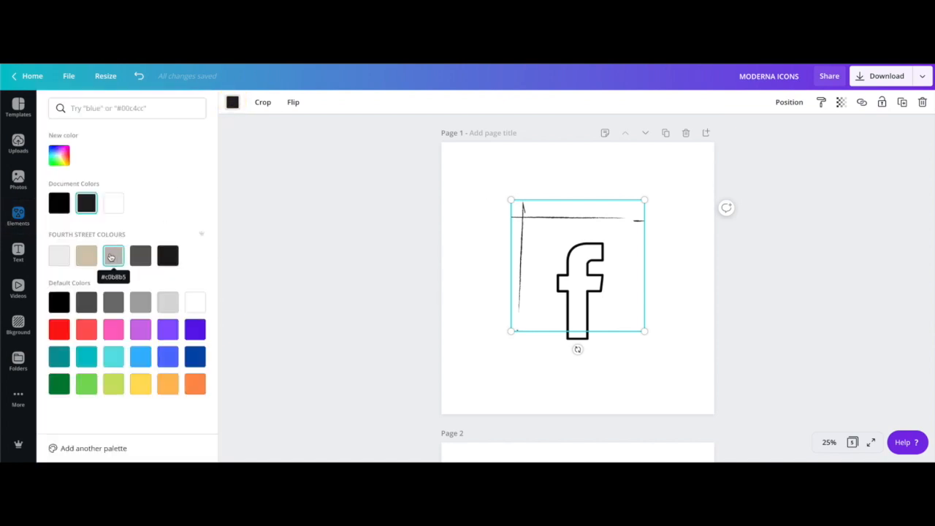
click(111, 257)
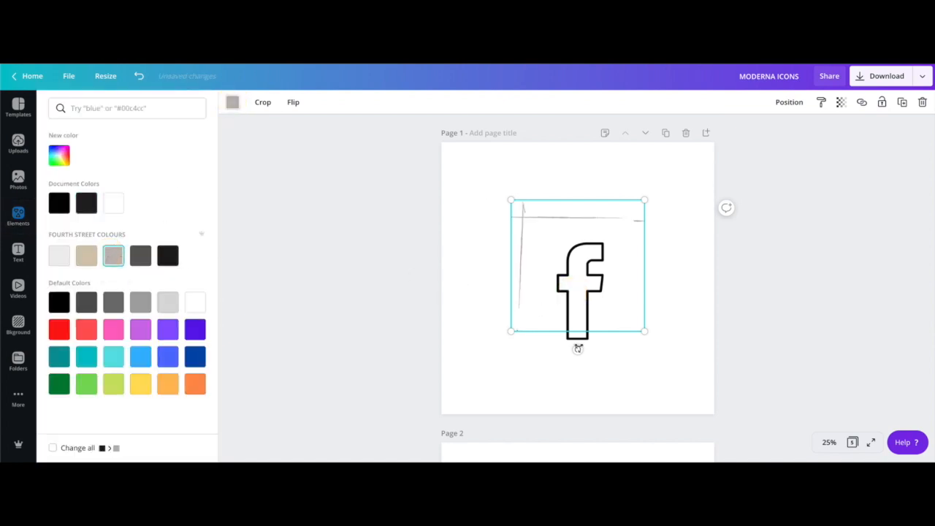
double_click(586, 339)
click(575, 349)
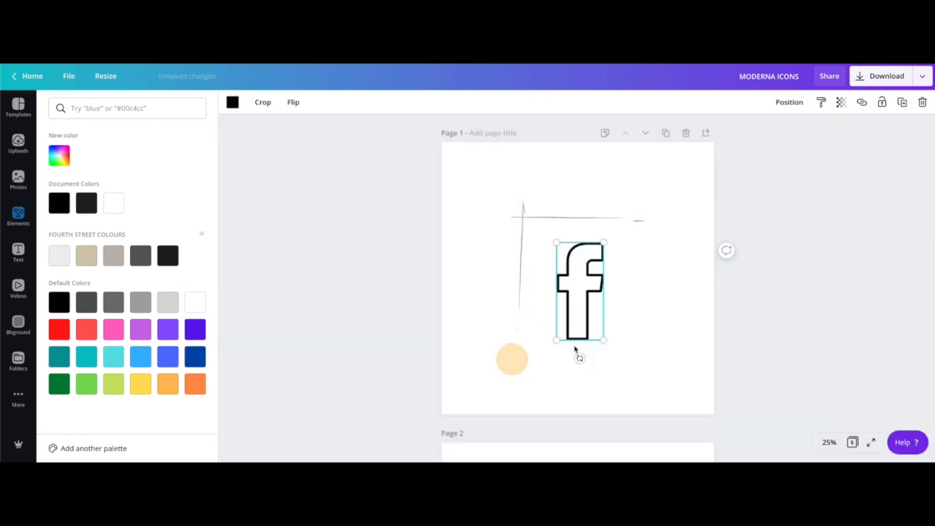
click(232, 102)
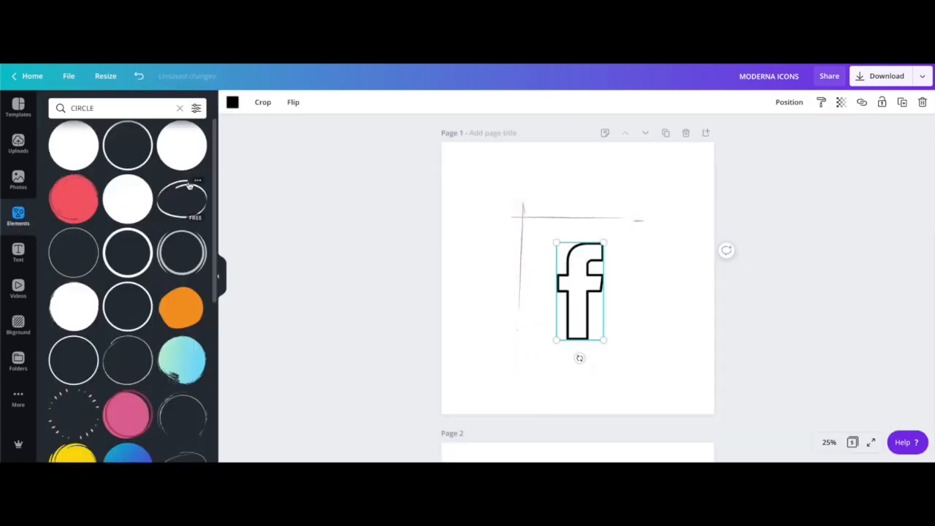
click(561, 278)
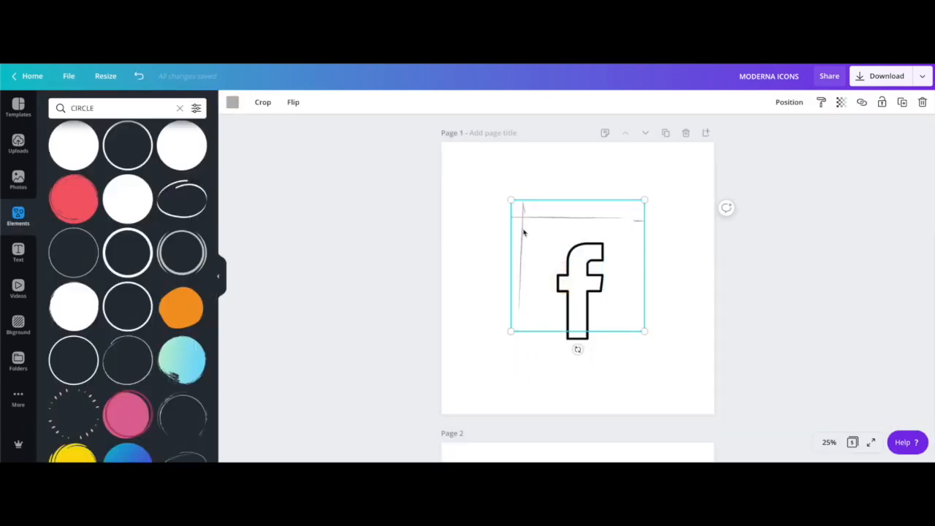
click(485, 236)
click(576, 274)
click(596, 348)
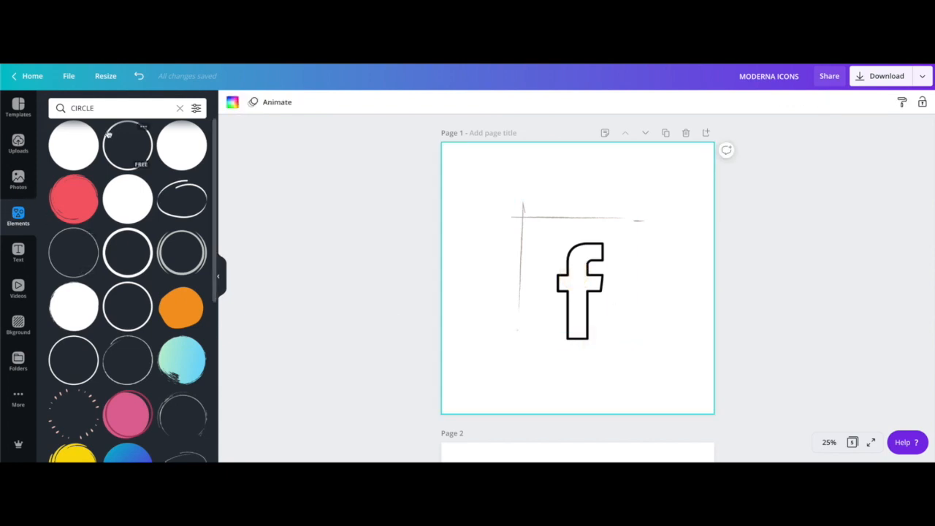
Search the elements library for "FACEBOOK"
double_click(77, 108)
text(FA)
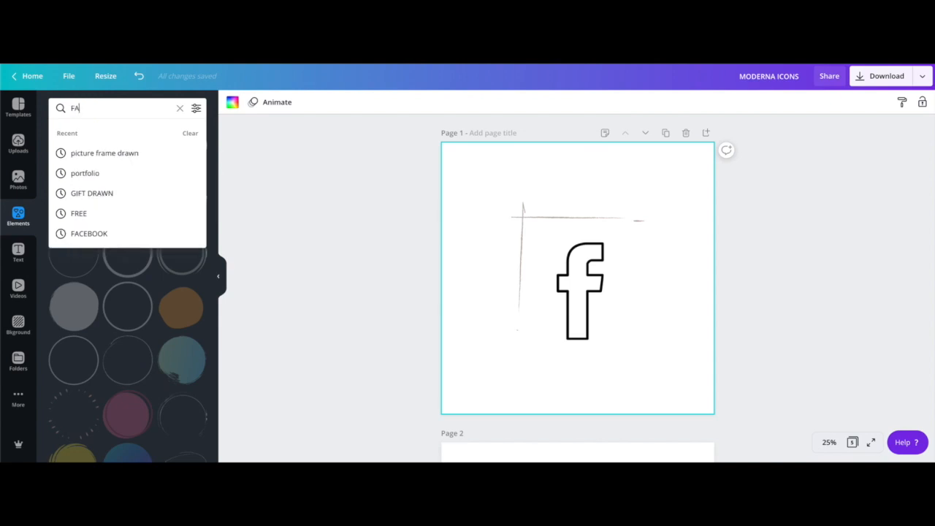
text(CCEBOOK)
key(Return)
click(87, 108)
key(BackSpace)
key(Return)
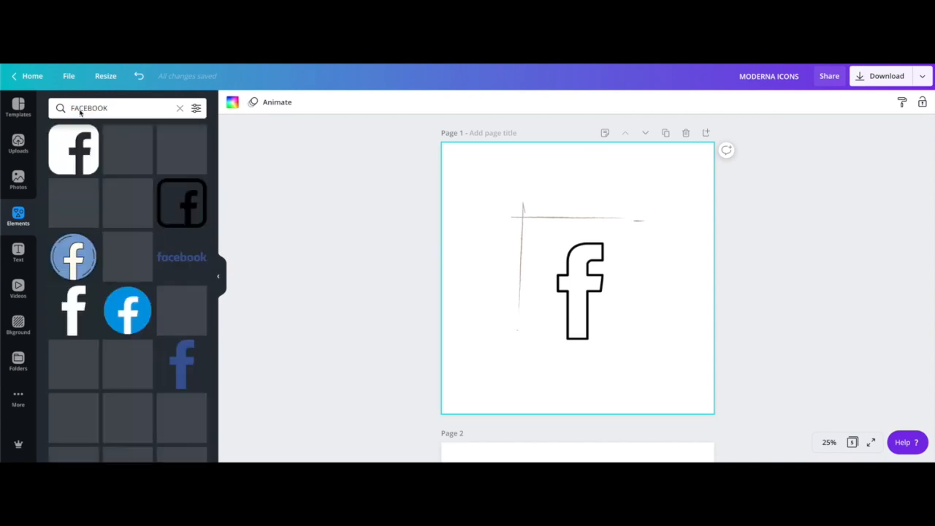
Browse the Facebook search results for alternative logo graphics in outline, solid and circular styles
scroll(144, 252, down, 3)
scroll(144, 251, down, 6)
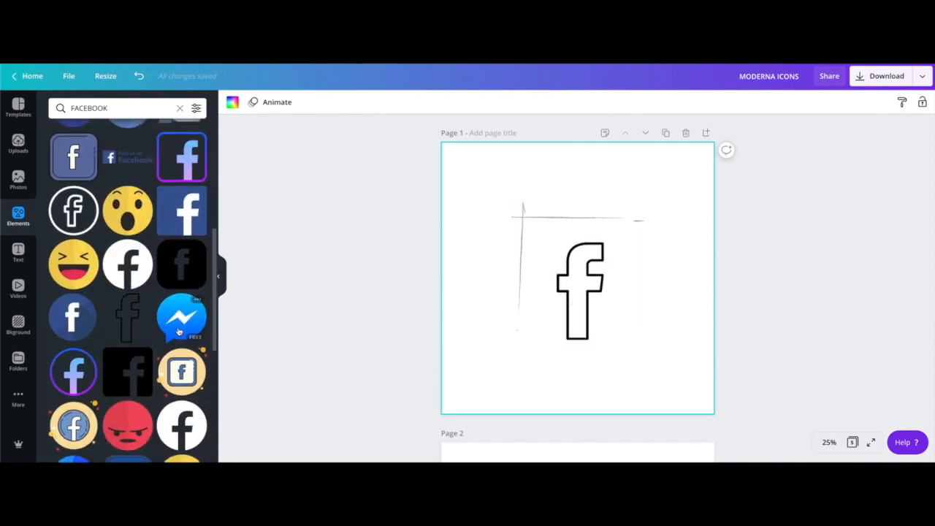
scroll(127, 323, down, 2)
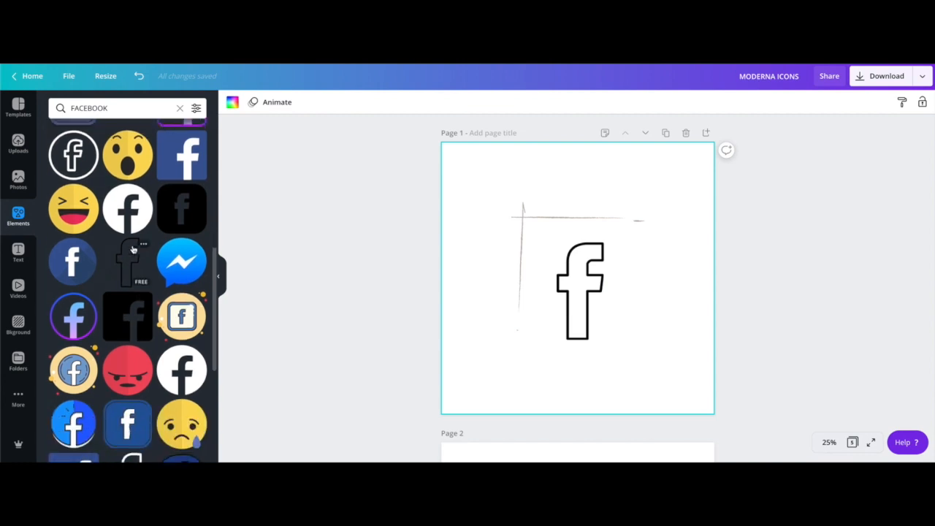
scroll(135, 318, down, 1)
scroll(135, 317, down, 5)
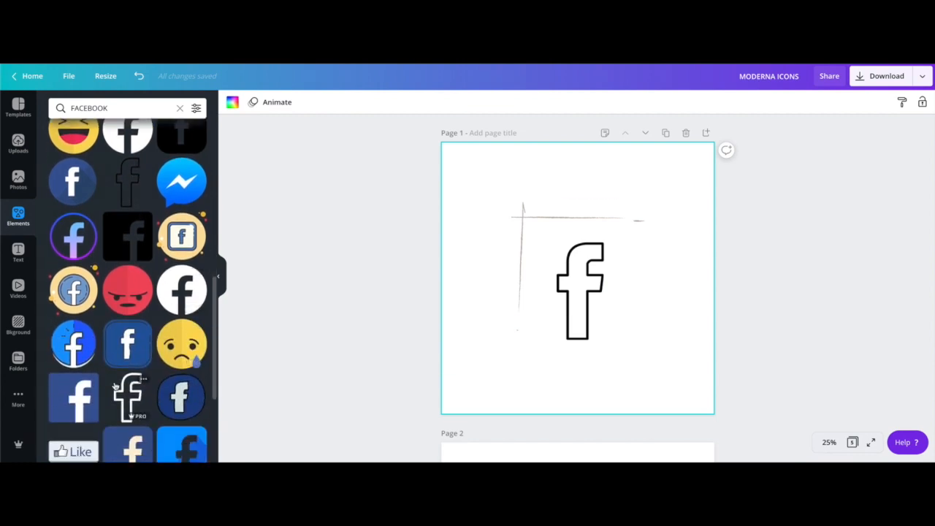
scroll(73, 387, down, 2)
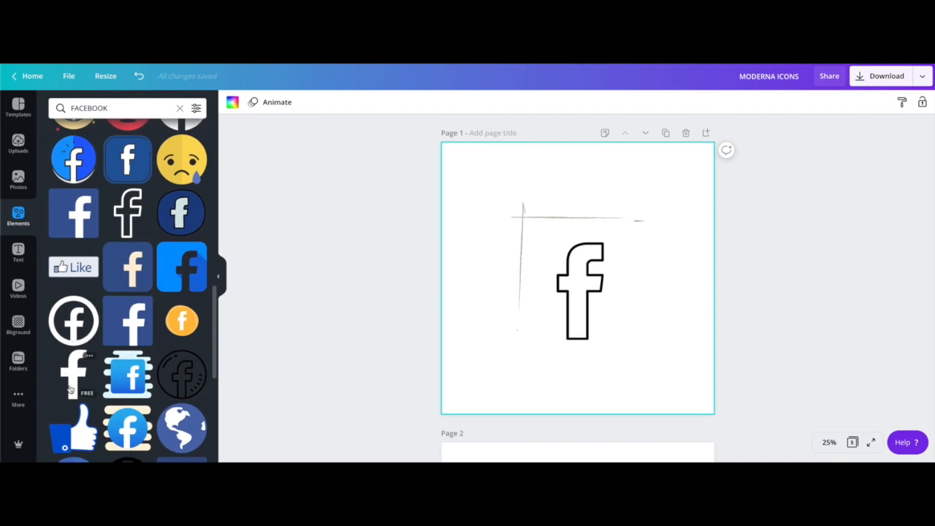
scroll(70, 388, down, 4)
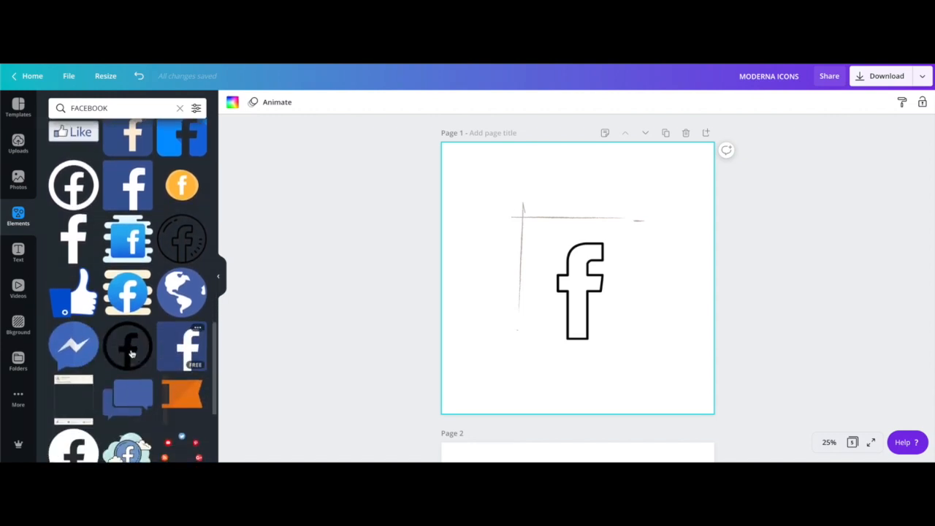
scroll(133, 354, down, 4)
scroll(133, 354, down, 1)
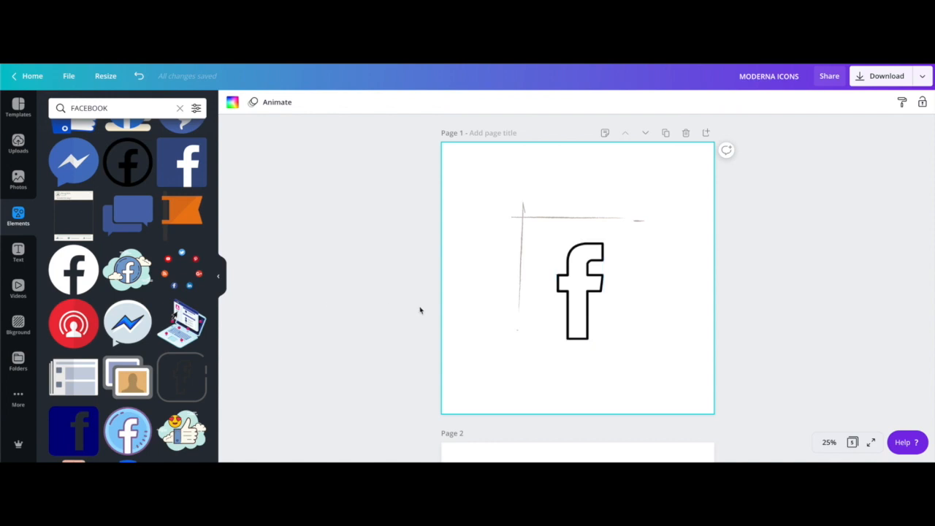
Open the download options for the design and check which pages can be selected for the PNG export
scroll(563, 307, down, 4)
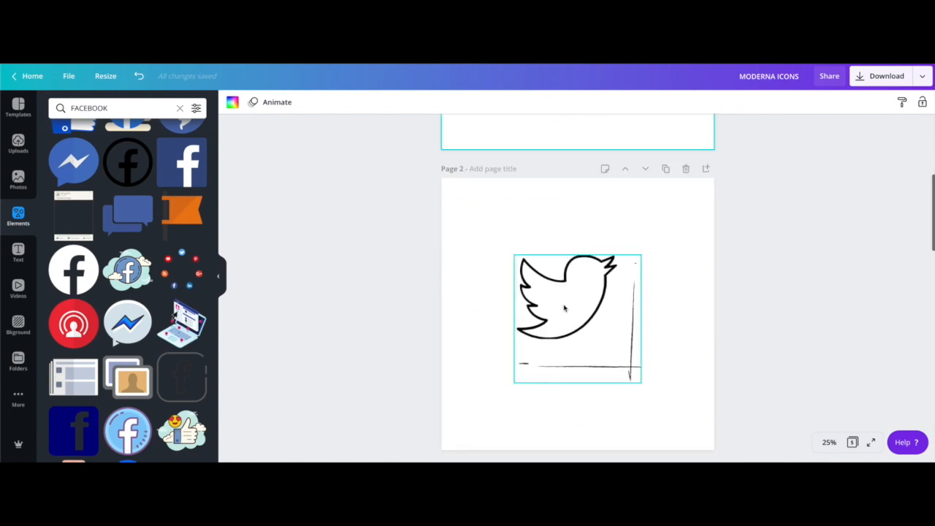
scroll(652, 283, down, 2)
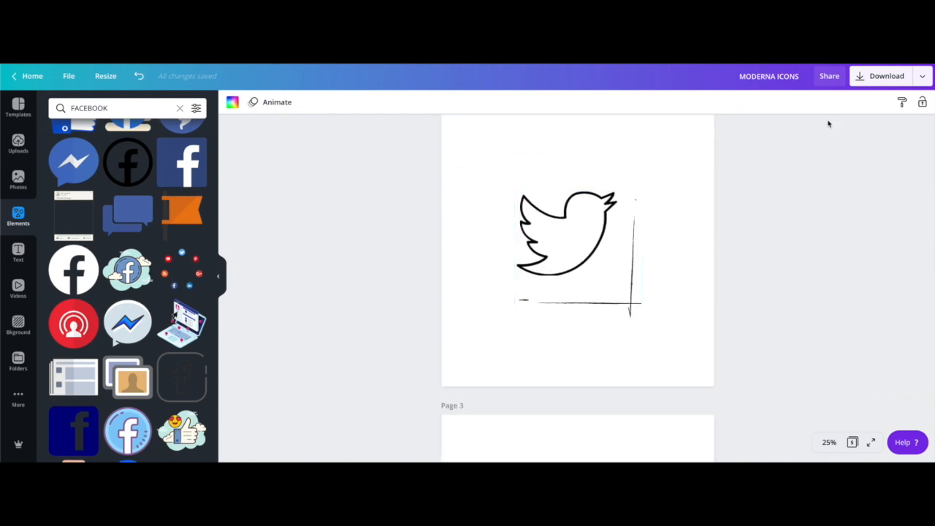
click(862, 79)
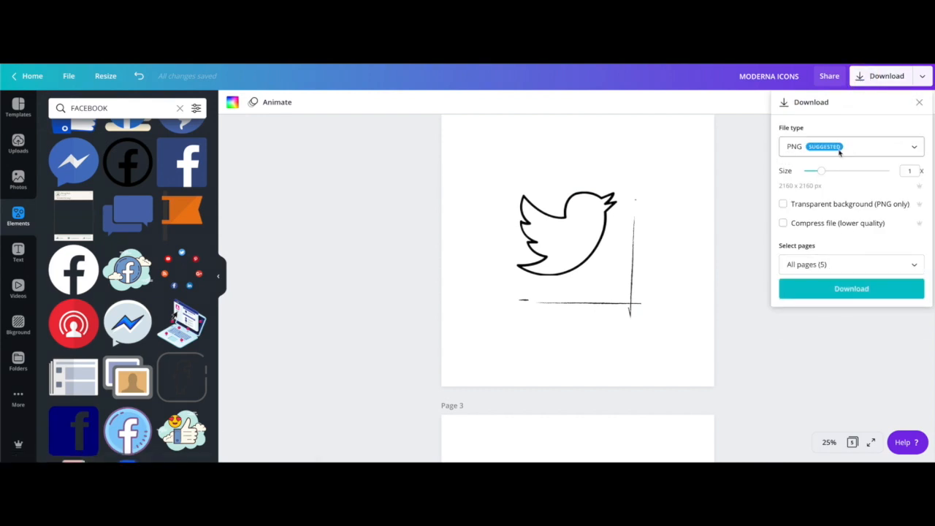
click(828, 262)
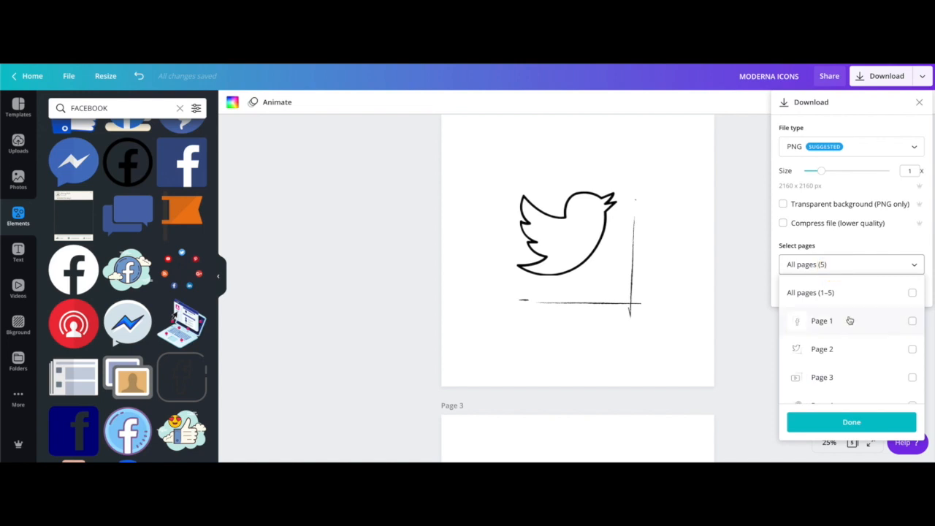
scroll(862, 319, down, 2)
click(758, 375)
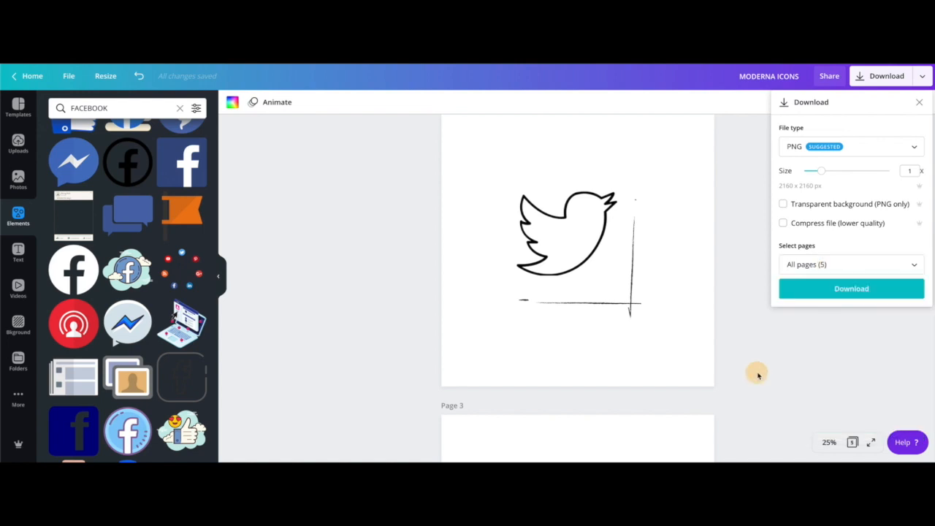
Copy the grouped Twitter bird icon with its sketched line frame on page 2
scroll(764, 365, up, 5)
click(573, 282)
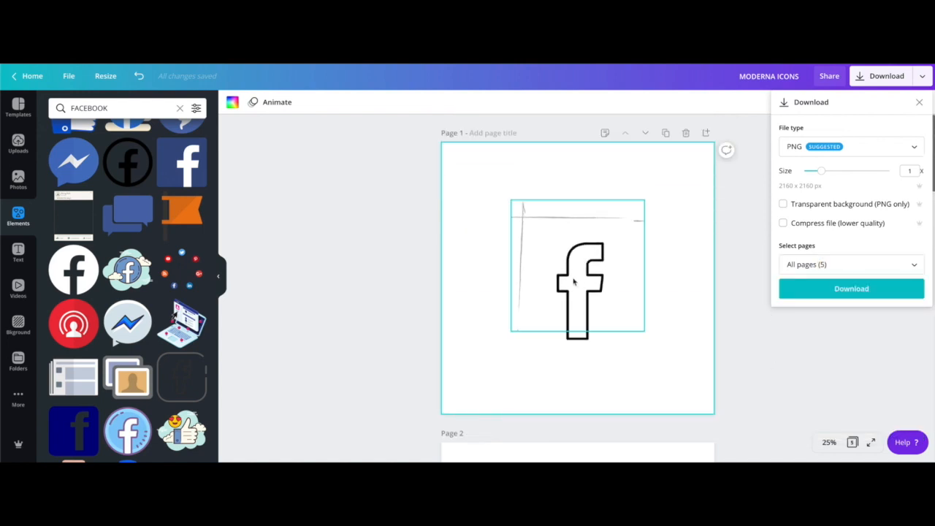
scroll(592, 311, down, 5)
click(580, 327)
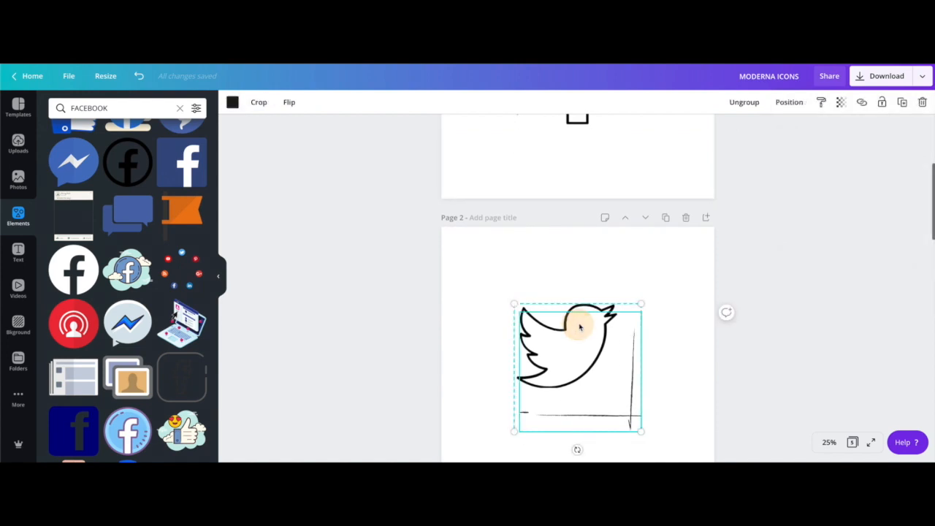
scroll(598, 353, down, 1)
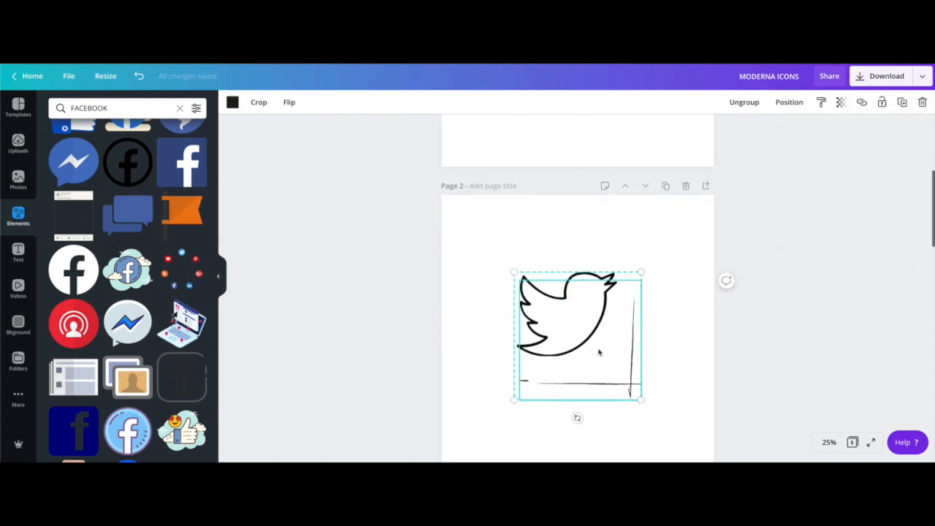
right_click(541, 297)
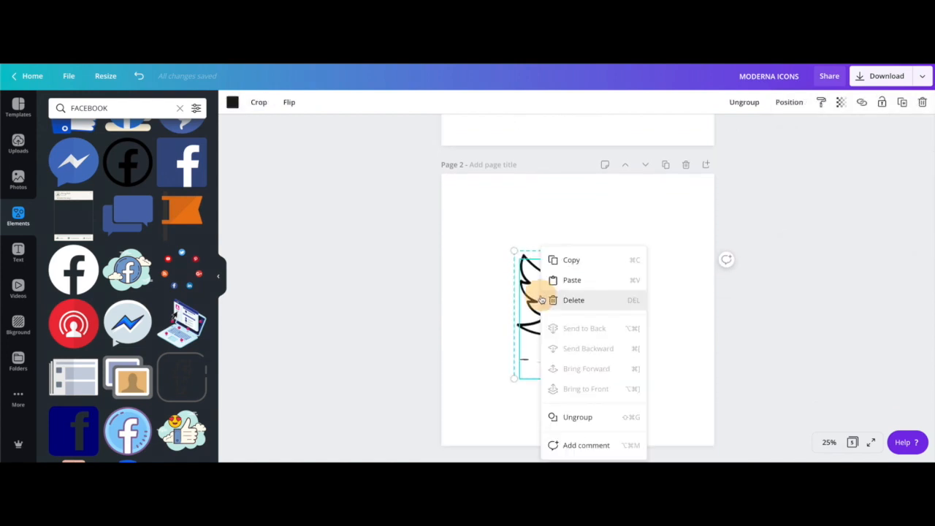
click(572, 260)
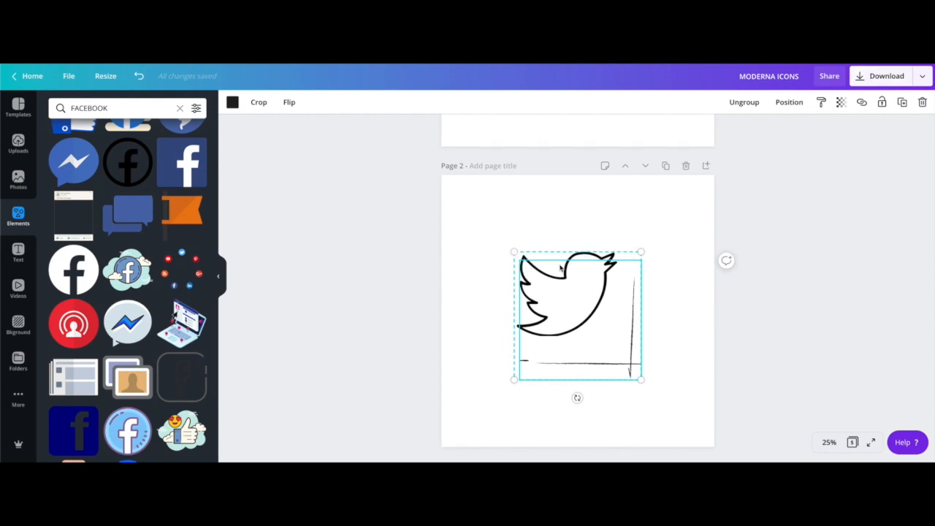
Deselect the bird icon and look through the following icon pages down to page 4
click(469, 296)
scroll(526, 280, down, 6)
scroll(526, 279, down, 3)
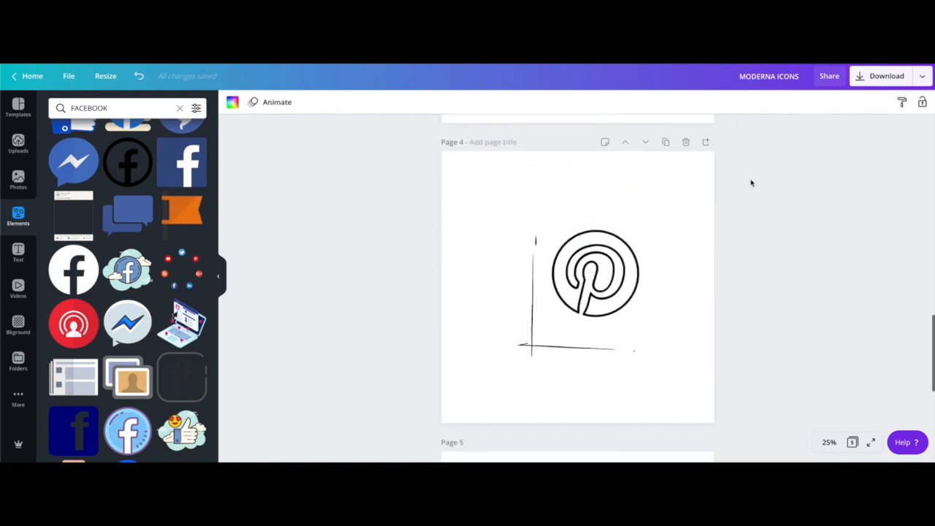